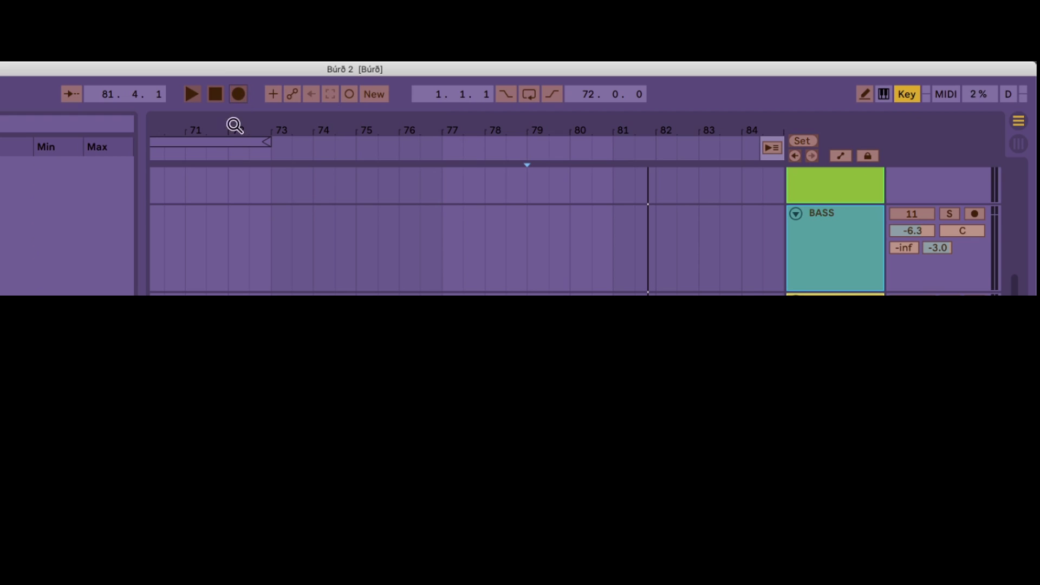
# - Map the * key to the transport's record function and leave key mapping
pyautogui.press('KP_Multiply')
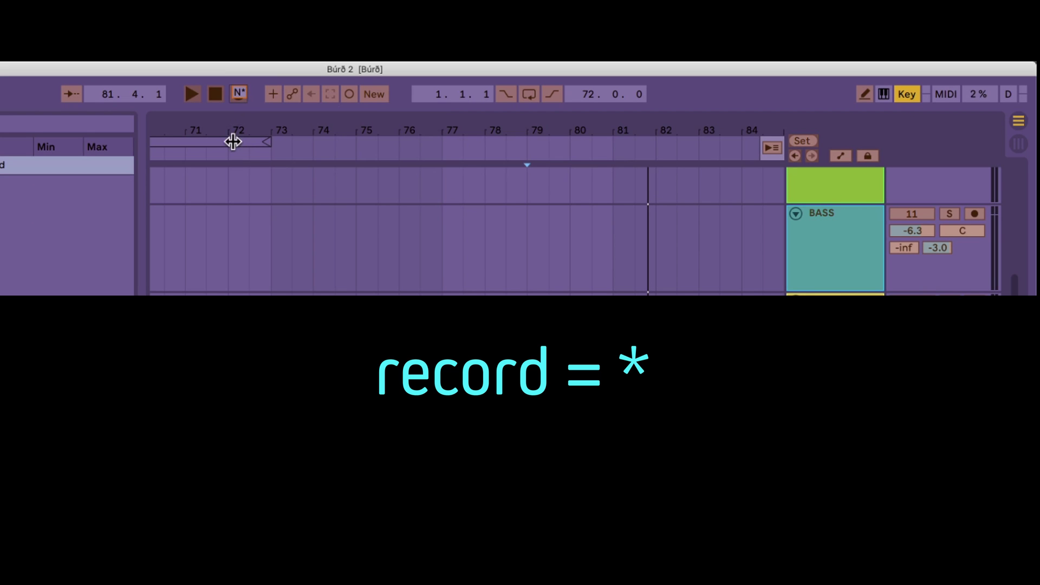
pyautogui.press('super+k')
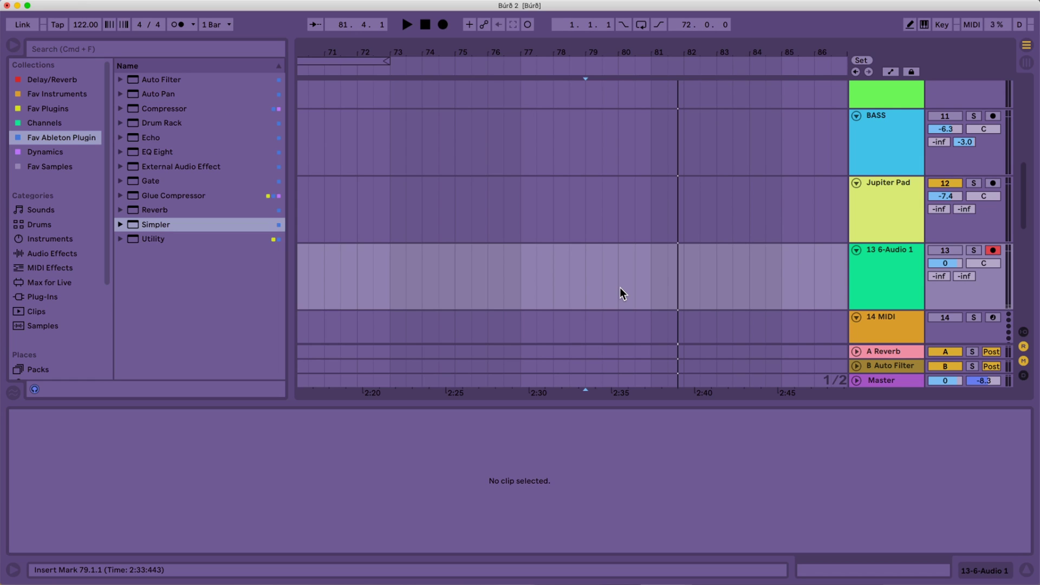
# - Record on track 13 6-Audio 1 from bar 80, punching recording in and out during playback, then stop the transport
pyautogui.click(620, 287)
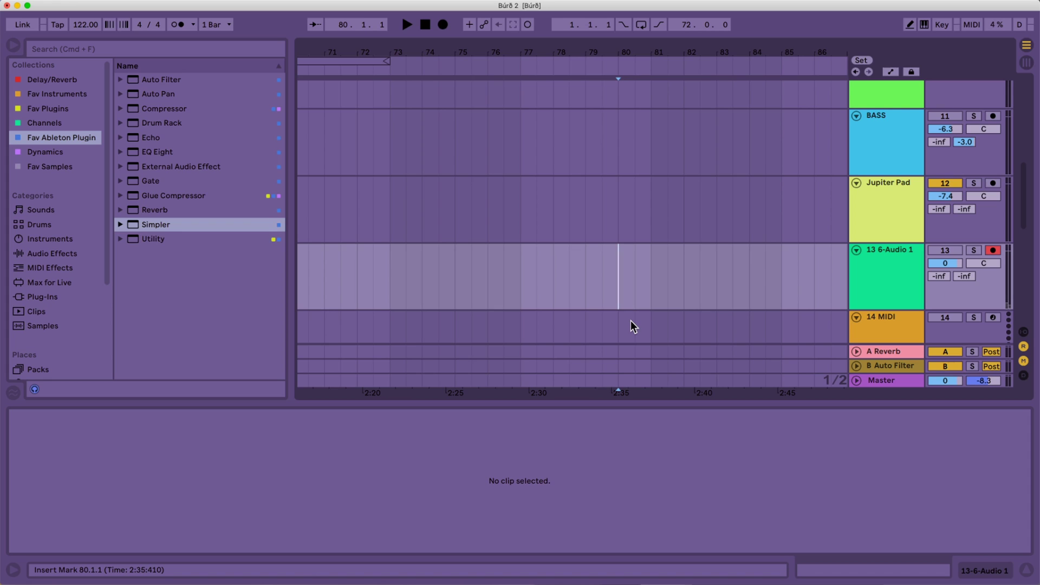
pyautogui.press('space')
pyautogui.press('F9')
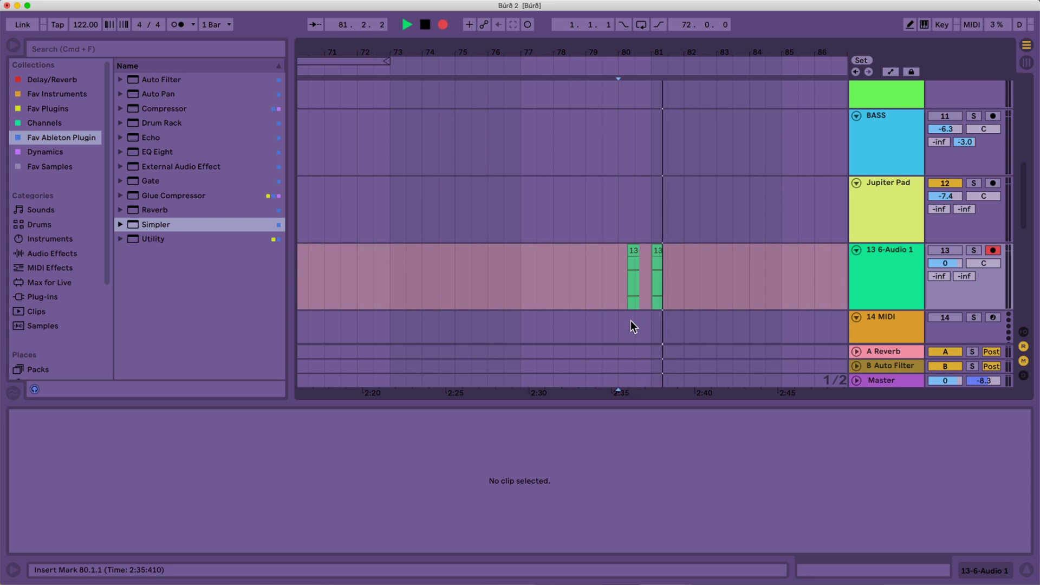
pyautogui.press('F9')
pyautogui.press('space')
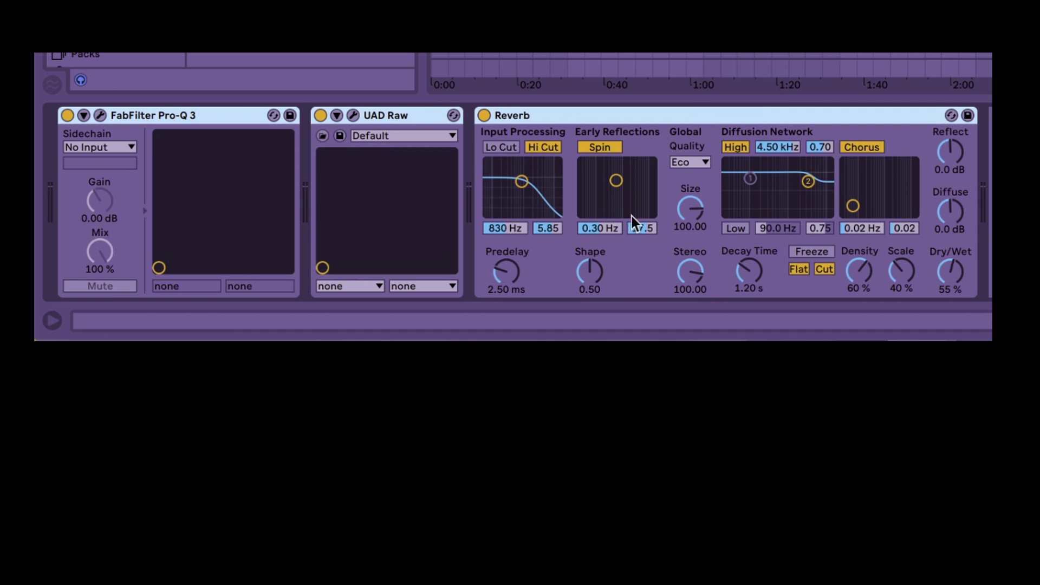
# - Group the effect chain with FabFilter Pro-Q 3, UAD Raw and Reverb into an Audio Effect Rack and show its macros and chain list
pyautogui.press('super+g')
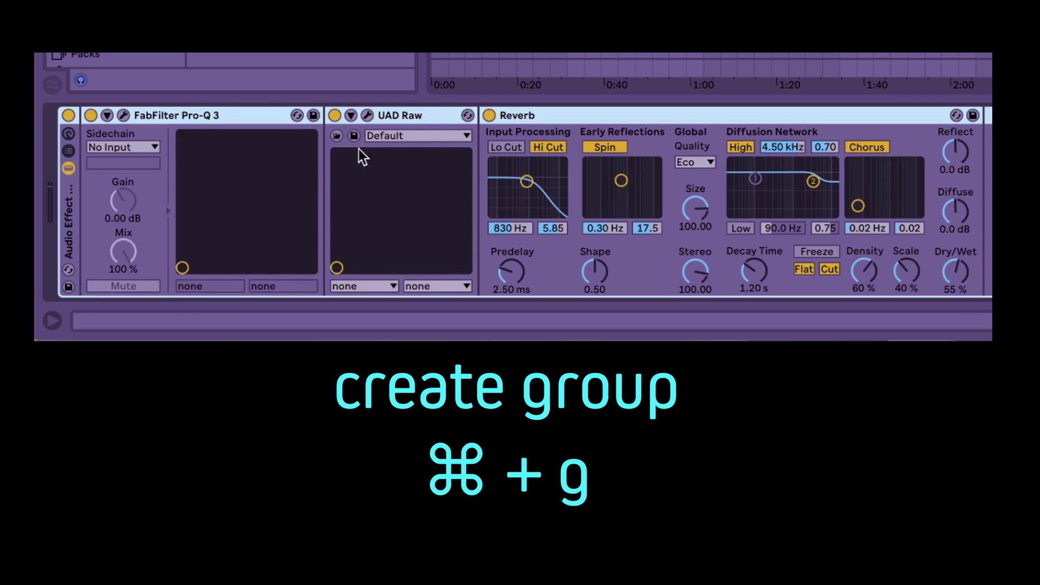
pyautogui.click(69, 168)
pyautogui.click(68, 151)
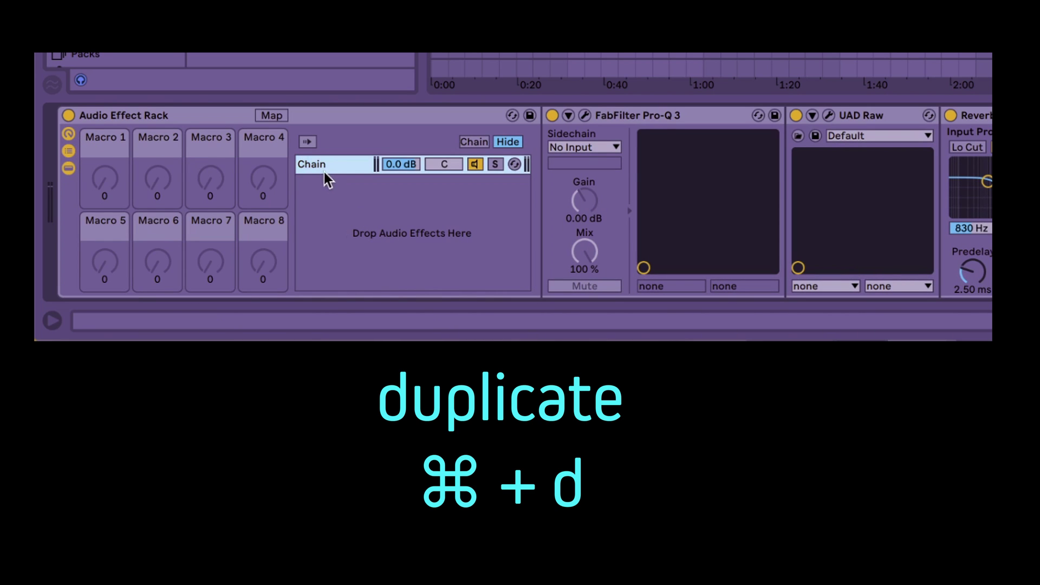
# - Duplicate the rack's chain and rename the two chains WET and DRY
pyautogui.press('super+d')
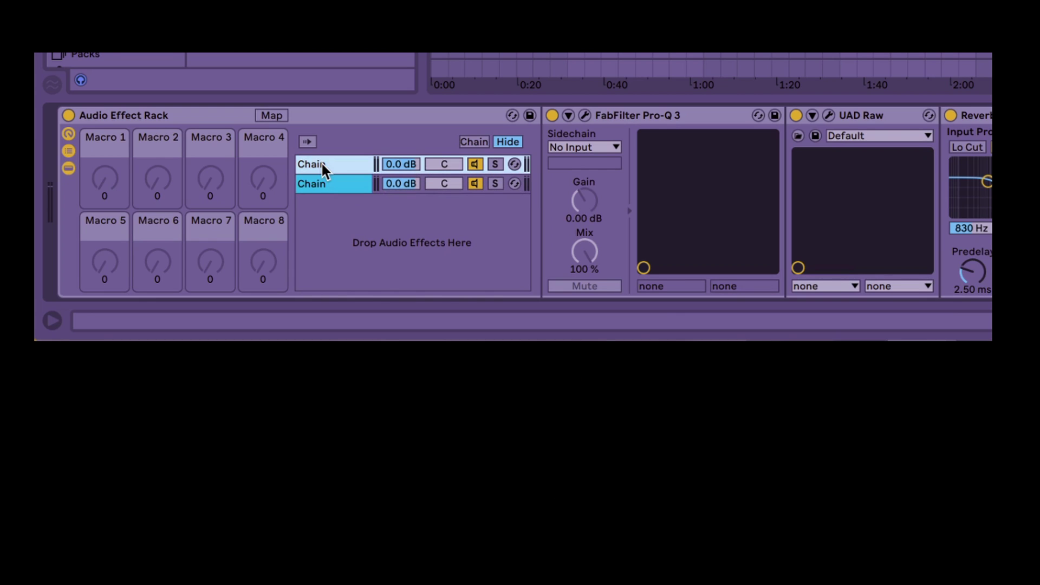
pyautogui.press('super+r')
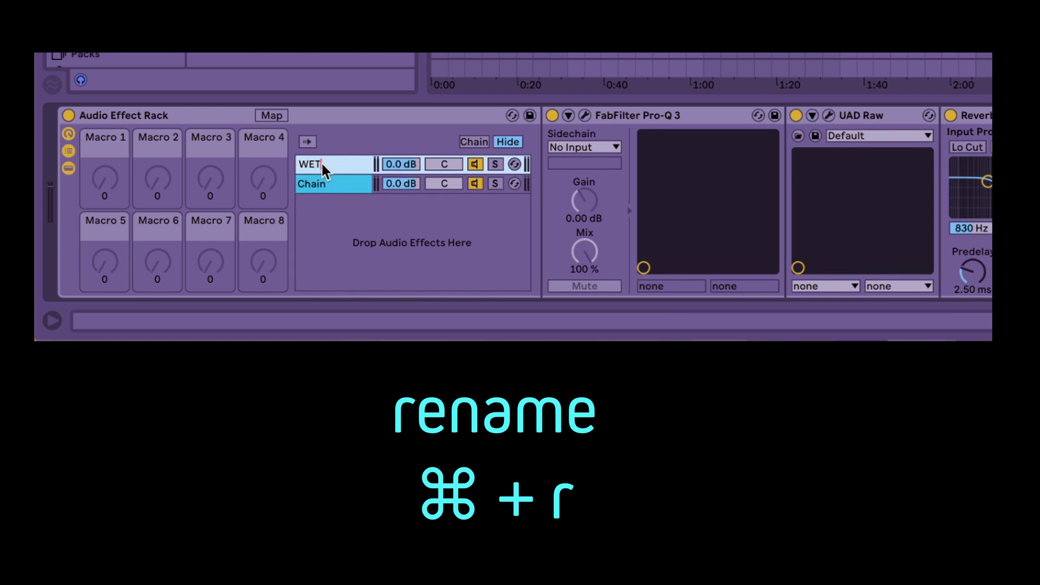
pyautogui.press('Tab')
pyautogui.write('DR')
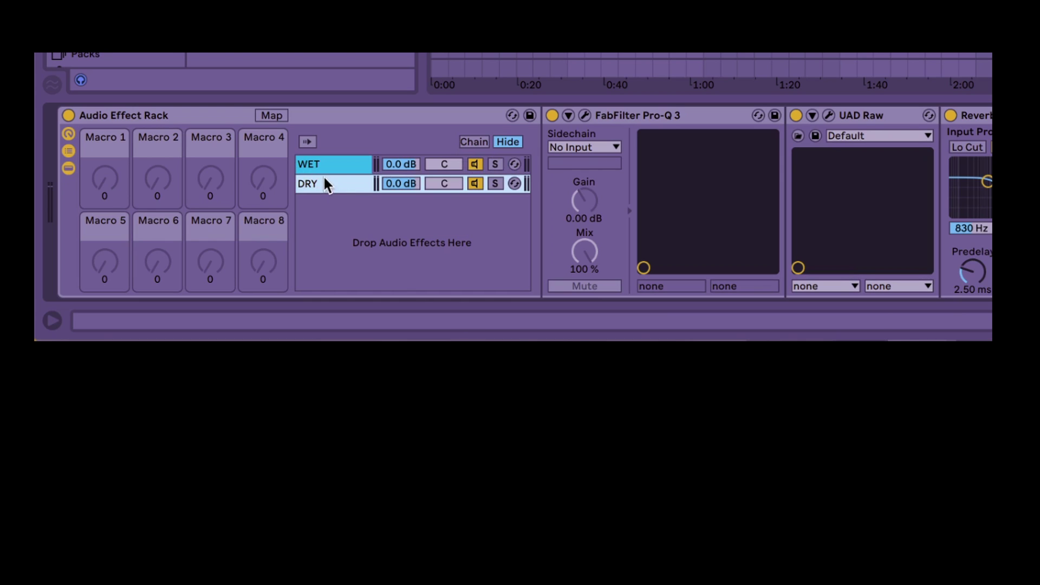
# - Lower the volume of the WET chain in the Audio Effect Rack
pyautogui.click(685, 121)
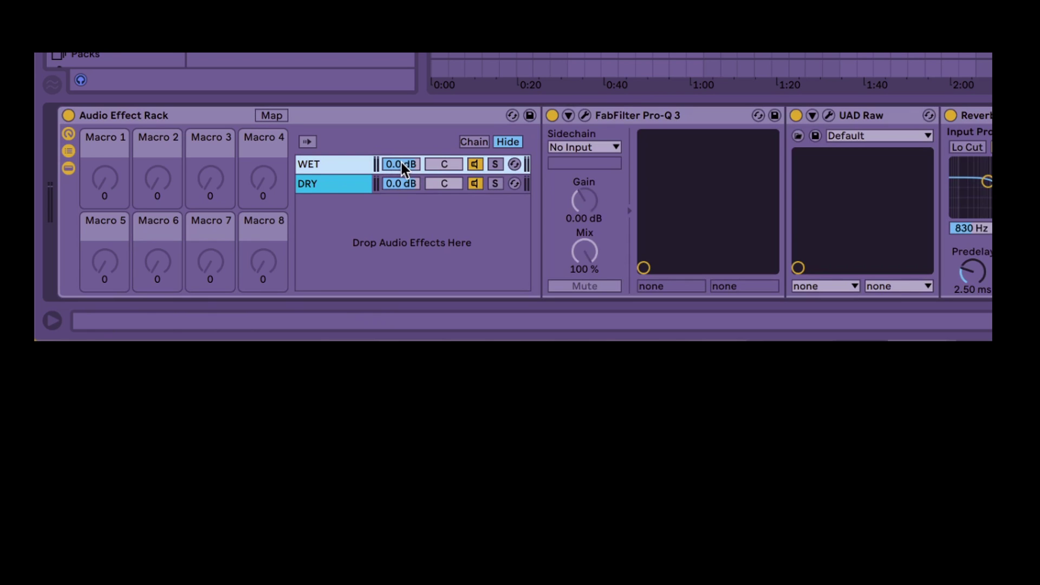
pyautogui.moveTo(405, 158); pyautogui.dragTo(405, 227)
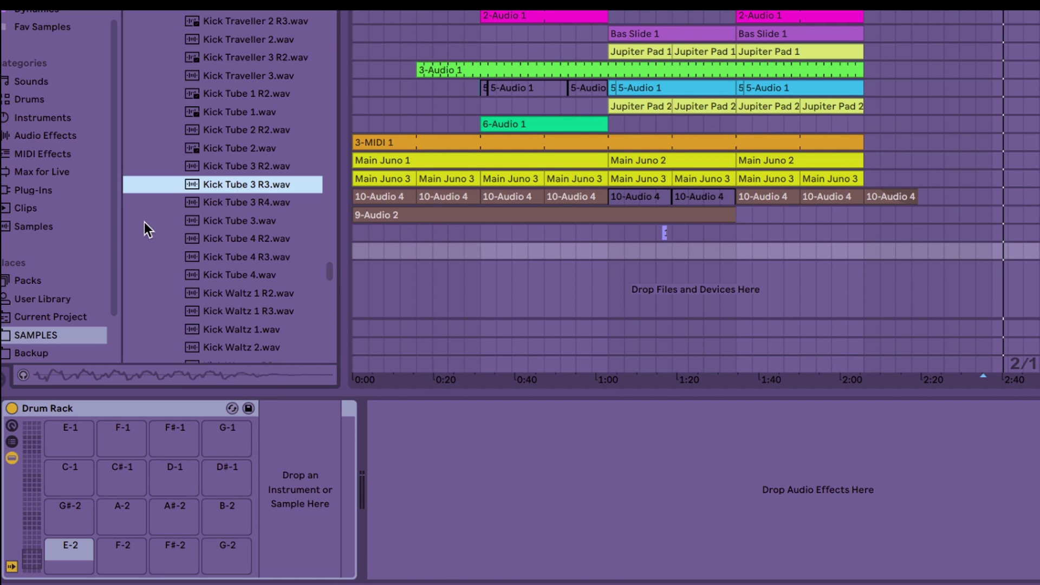
# - Select a long range of kick samples in the SAMPLES folder and load them all into the Drum Rack starting at pad E-2
pyautogui.press('Down')
pyautogui.press('Down')
pyautogui.press('Down')
pyautogui.press('Down')
pyautogui.press('Down')
pyautogui.scroll(5, 211, 270)
pyautogui.scroll(15, 212, 265)
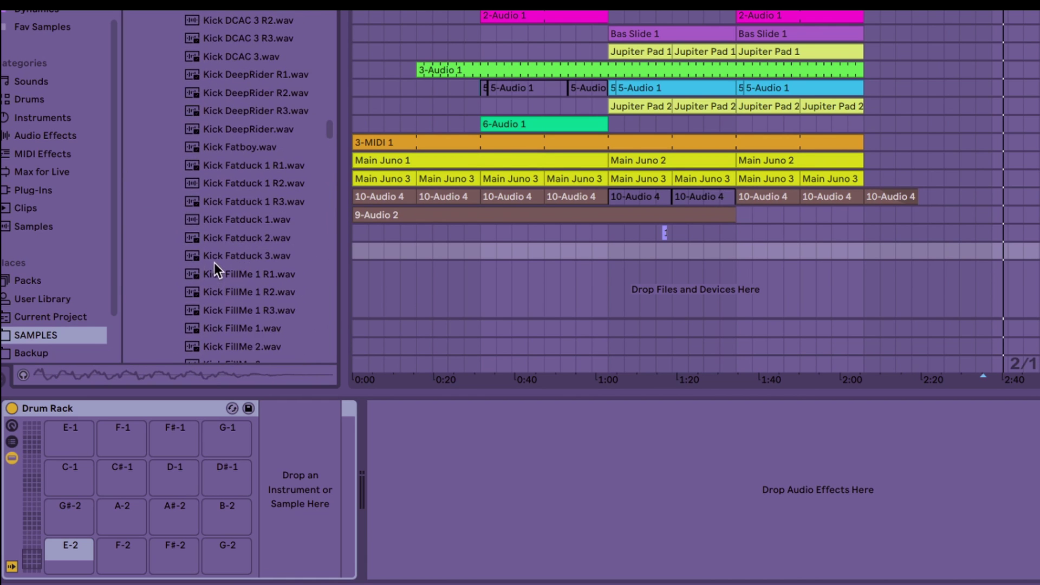
pyautogui.scroll(10, 215, 266)
pyautogui.click(221, 253)
pyautogui.scroll(-20, 233, 287)
pyautogui.scroll(-5, 241, 319)
pyautogui.scroll(-8, 242, 319)
pyautogui.keyDown('shift'); pyautogui.click(244, 279); pyautogui.keyUp('shift')
pyautogui.scroll(8, 244, 282)
pyautogui.moveTo(244, 282); pyautogui.dragTo(70, 552)
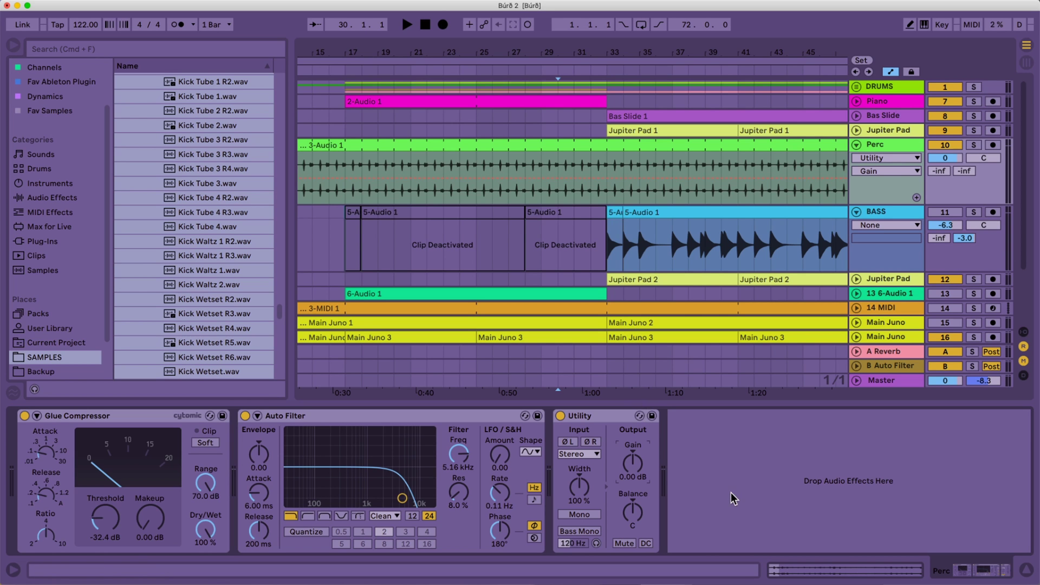
# - Show the Utility Gain automation on the Perc track and lower it before bar 33 to form a ramp rising to bar 33
pyautogui.click(689, 481)
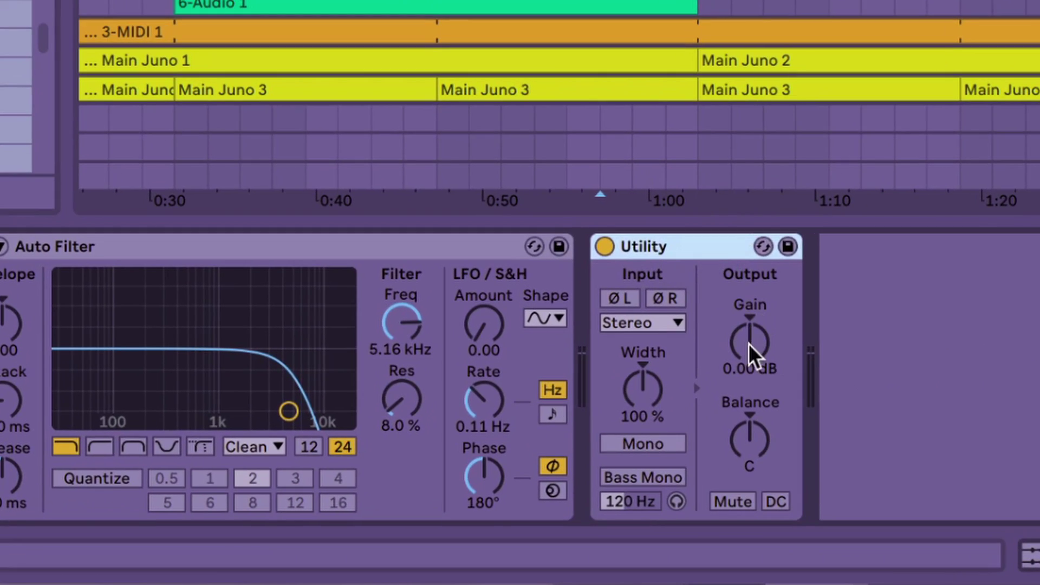
pyautogui.rightClick(739, 351)
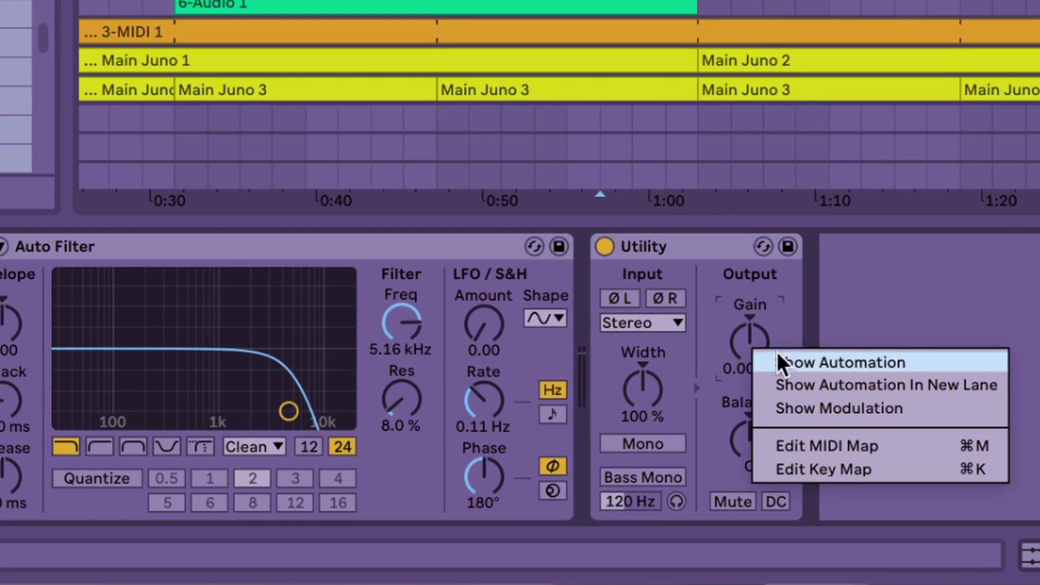
pyautogui.click(770, 358)
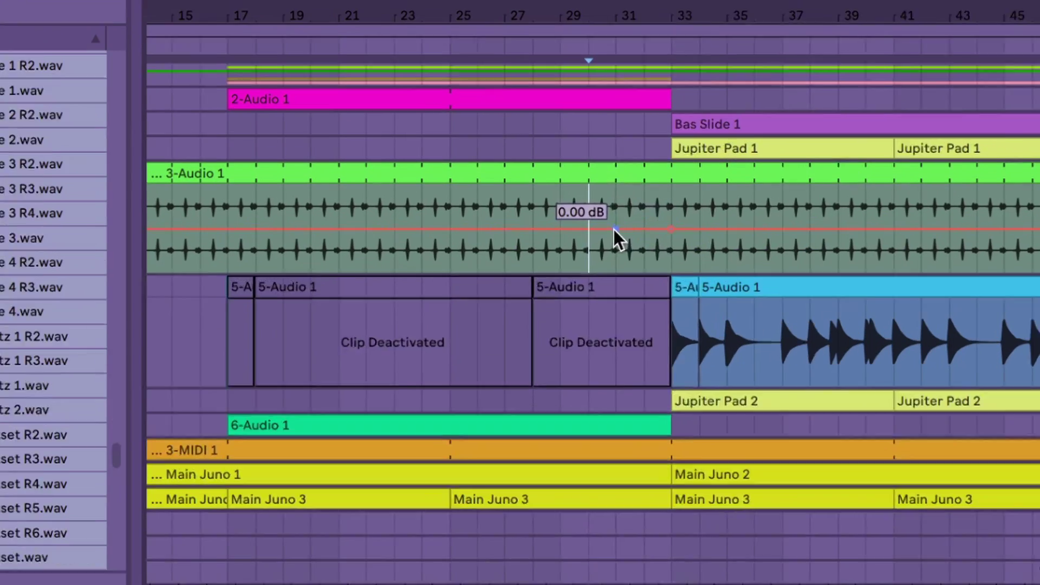
pyautogui.moveTo(624, 242); pyautogui.dragTo(626, 288)
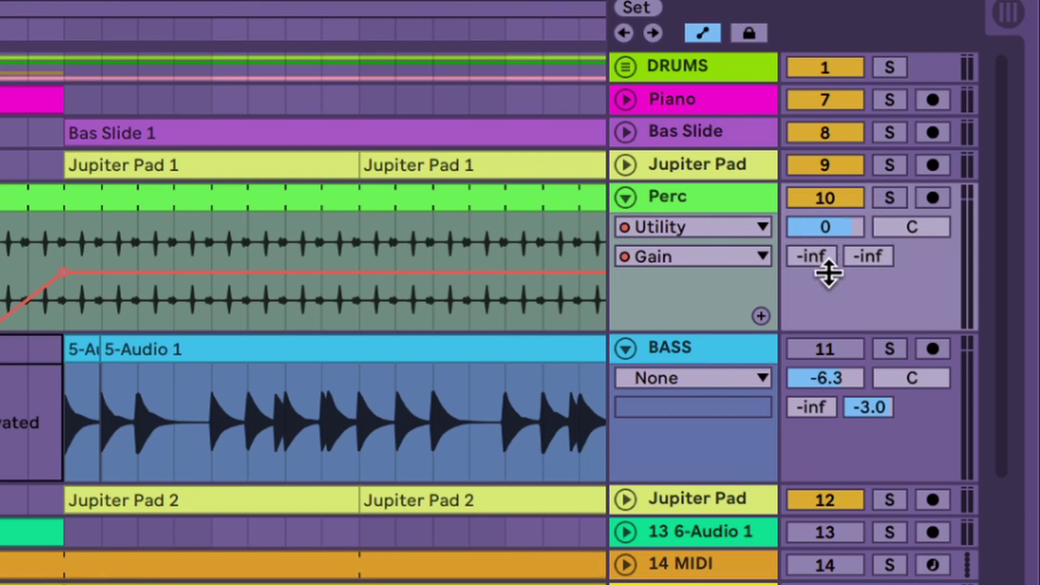
pyautogui.moveTo(833, 224)
pyautogui.mouseDown()
pyautogui.moveTo(833, 238)
pyautogui.moveTo(833, 224)
pyautogui.mouseUp()
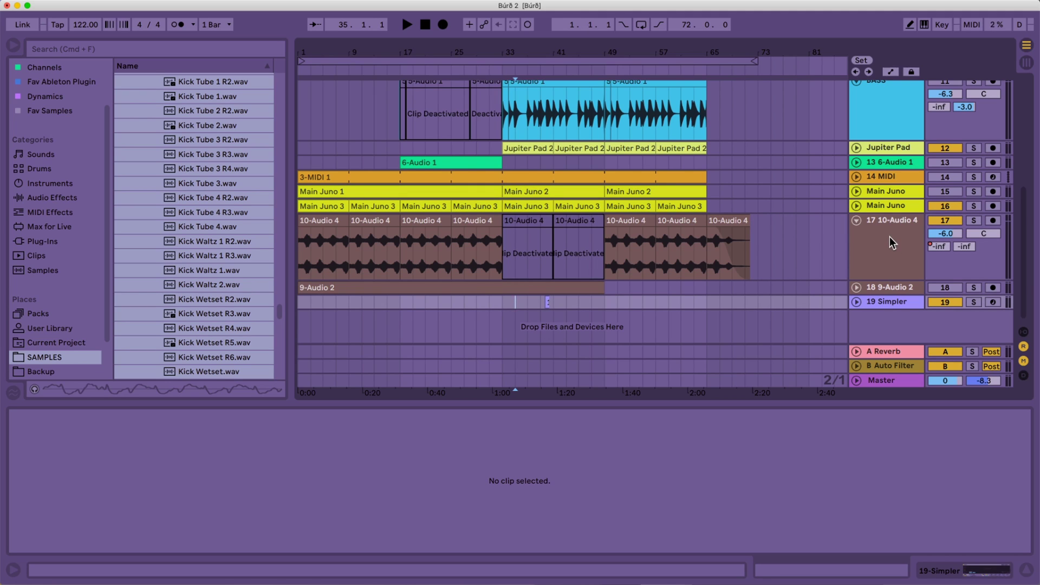
# - Rename track 17 10-Audio 4 to Pad
pyautogui.click(890, 237)
pyautogui.press('super+r')
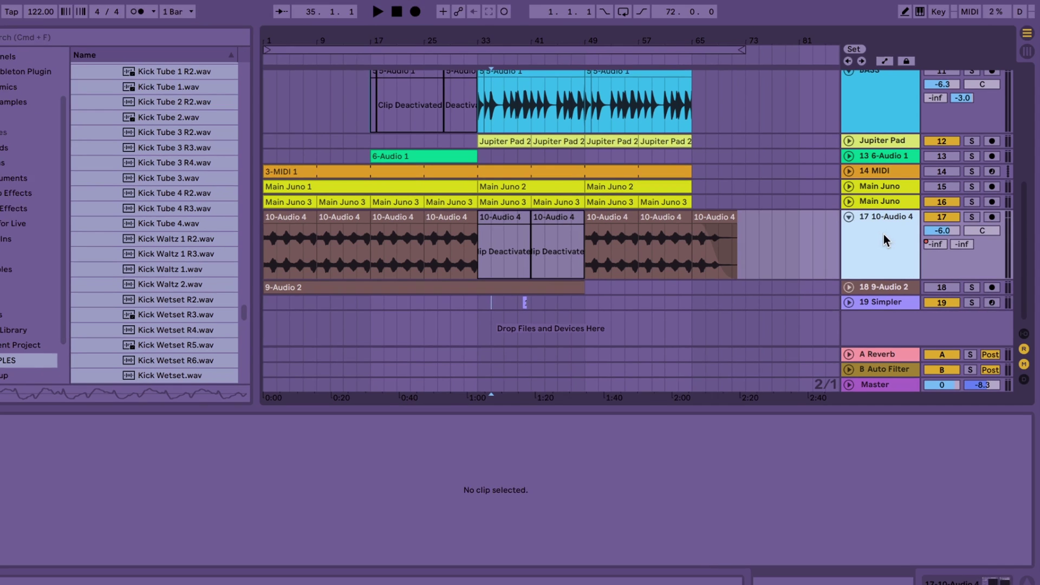
pyautogui.write('Pad')
pyautogui.press('Return')
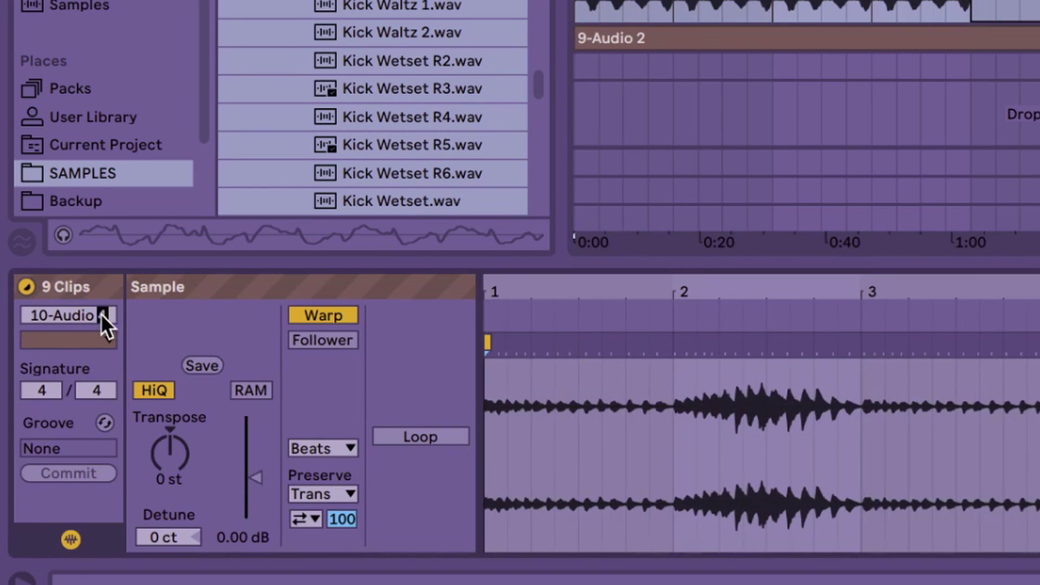
# - Rename all nine selected 10-Audio 4 clips to Pad
pyautogui.press('BackSpace')
pyautogui.press('BackSpace')
pyautogui.press('BackSpace')
pyautogui.press('BackSpace')
pyautogui.press('BackSpace')
pyautogui.press('BackSpace')
pyautogui.press('BackSpace')
pyautogui.press('BackSpace')
pyautogui.write('Pad')
pyautogui.press('Return')
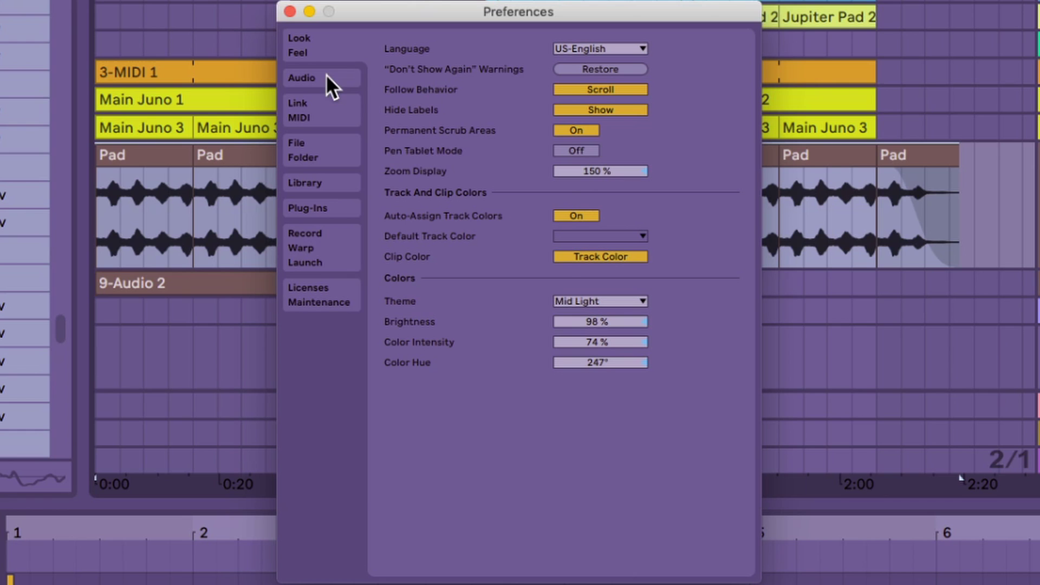
# - Review the named mono and stereo inputs in the audio Input Config, cancel it and close the preferences
pyautogui.click(327, 76)
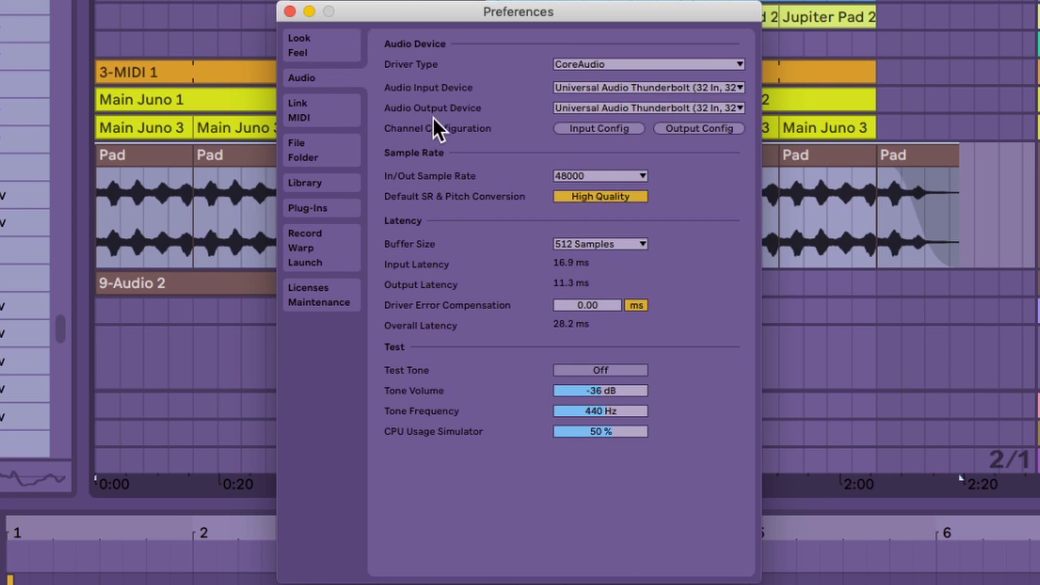
pyautogui.click(602, 130)
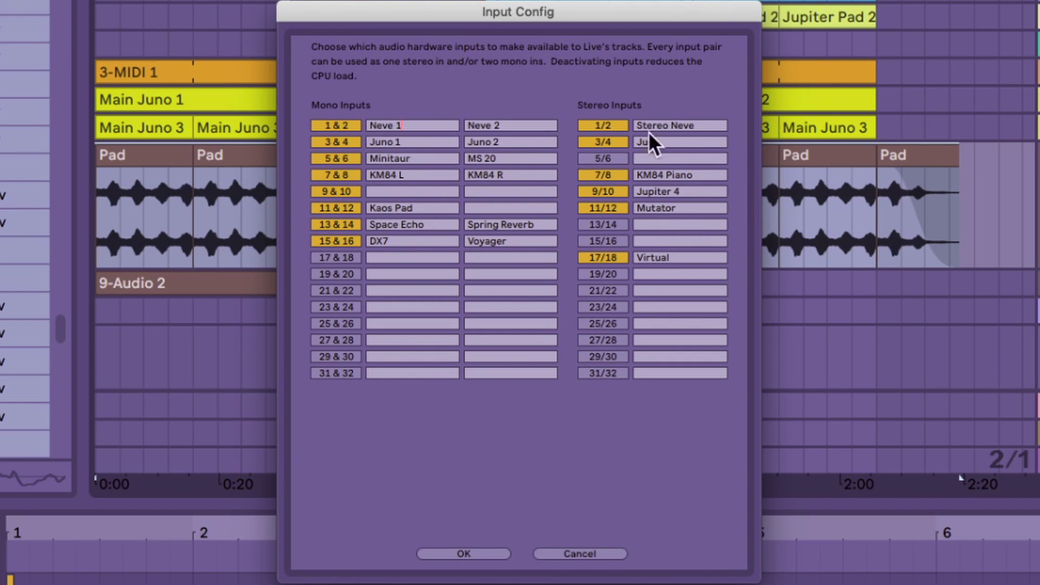
pyautogui.click(580, 555)
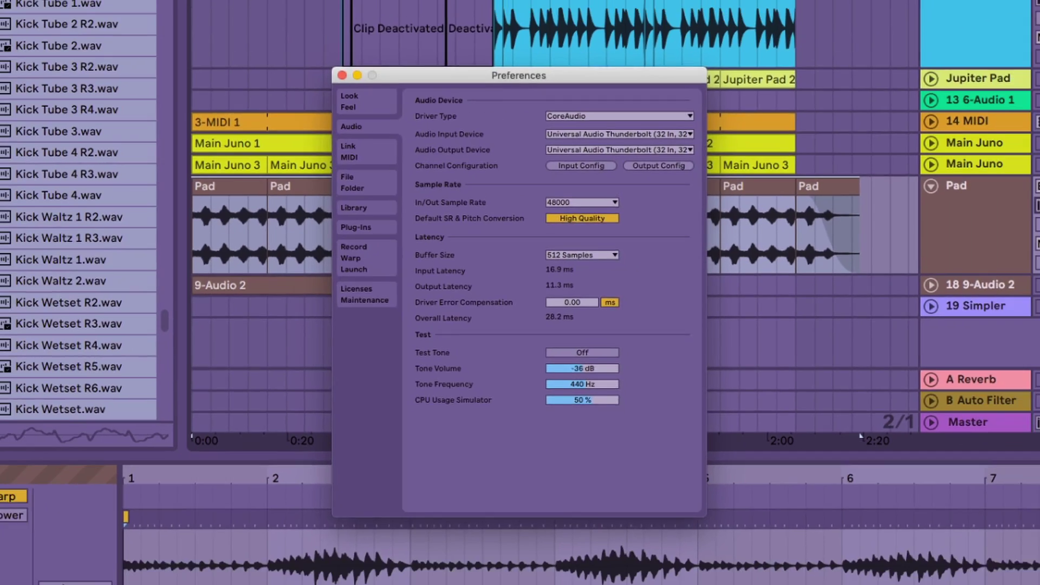
pyautogui.press('Escape')
pyautogui.click(829, 200)
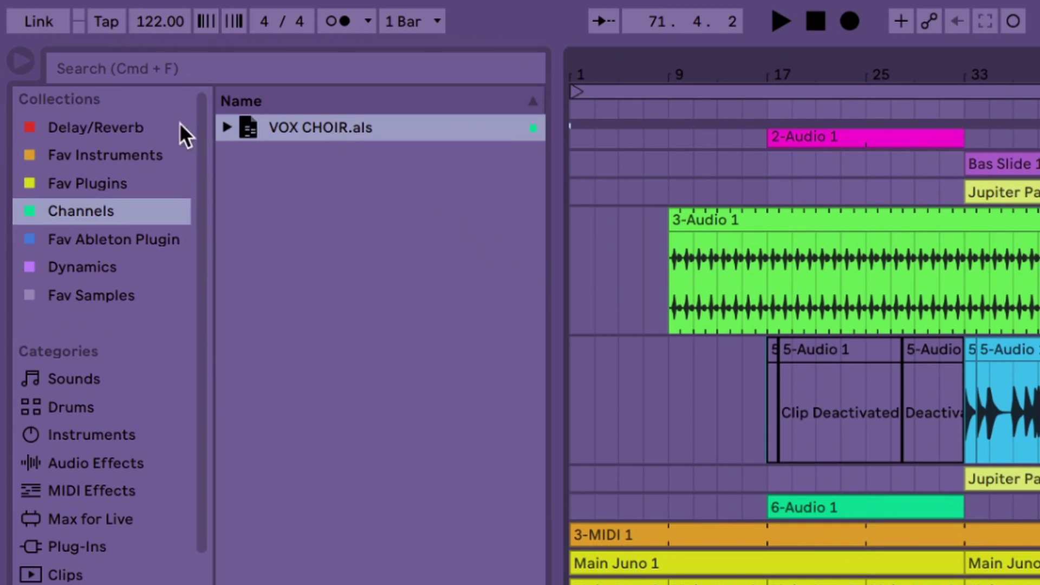
# - Look through the Delay/Reverb, Fav Instruments, Fav Plugins, Fav Ableton Plugin, Dynamics and Fav Samples collections
pyautogui.click(108, 128)
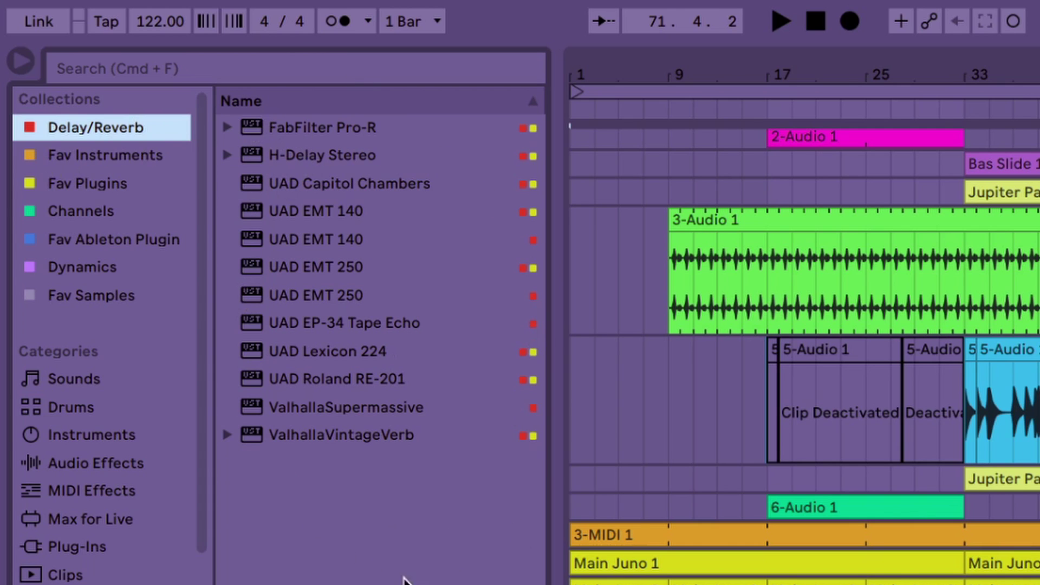
pyautogui.click(129, 159)
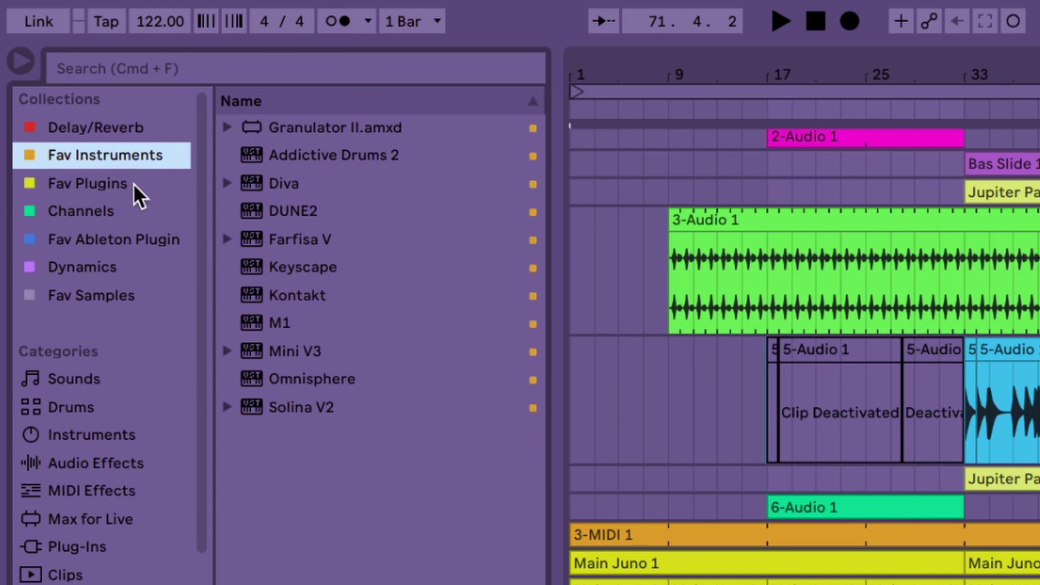
pyautogui.click(135, 186)
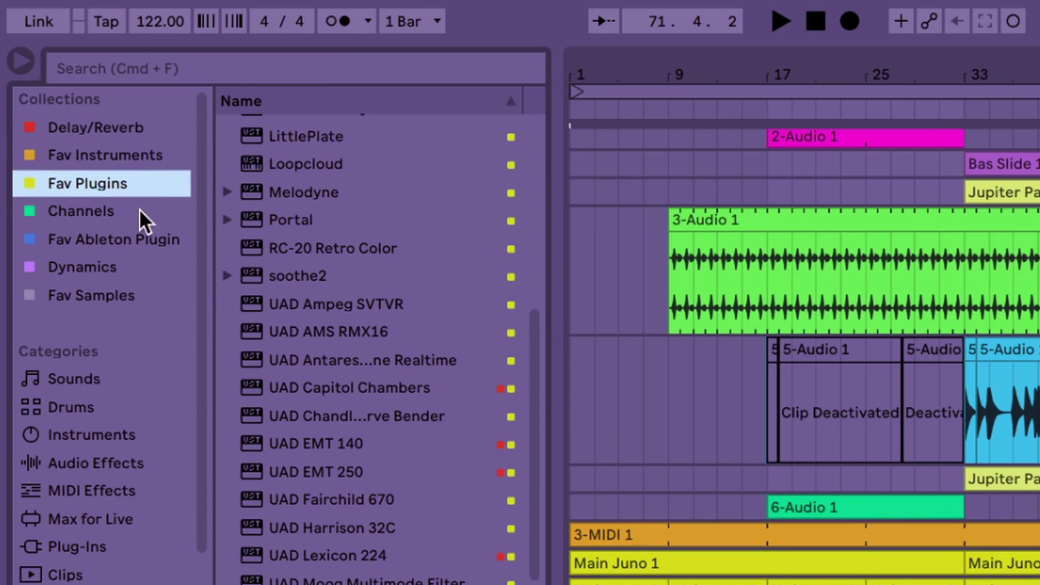
pyautogui.click(146, 240)
pyautogui.click(136, 280)
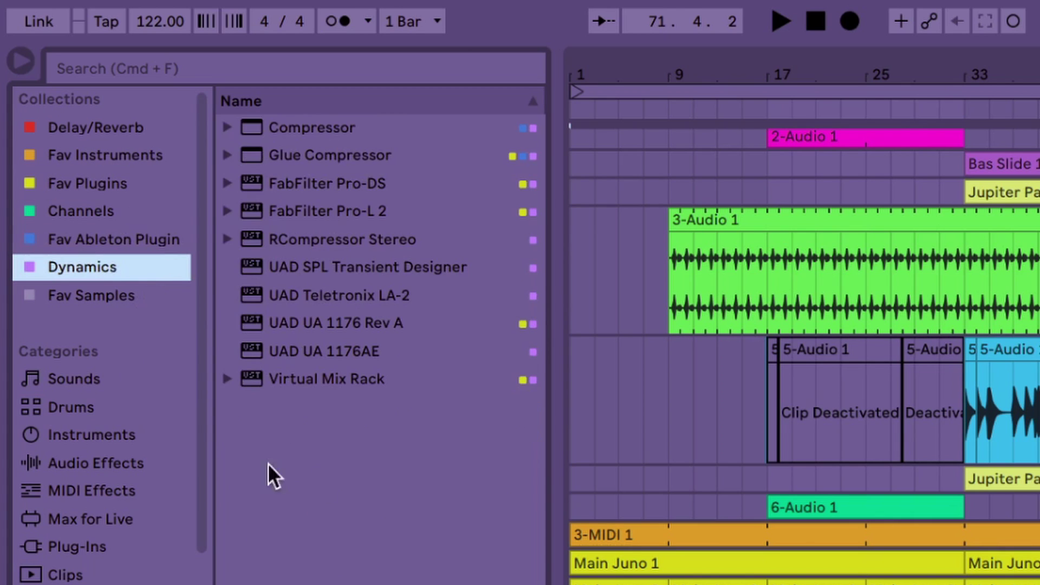
pyautogui.click(104, 293)
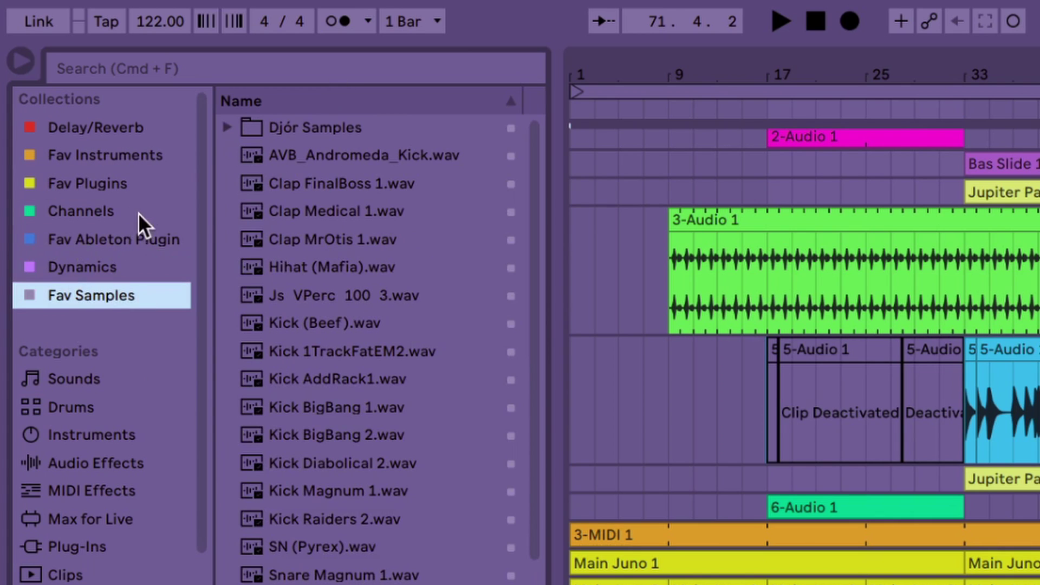
# - Import VOX CHOIR.als from the Channels collection as new tracks below 19 Simpler
pyautogui.click(123, 213)
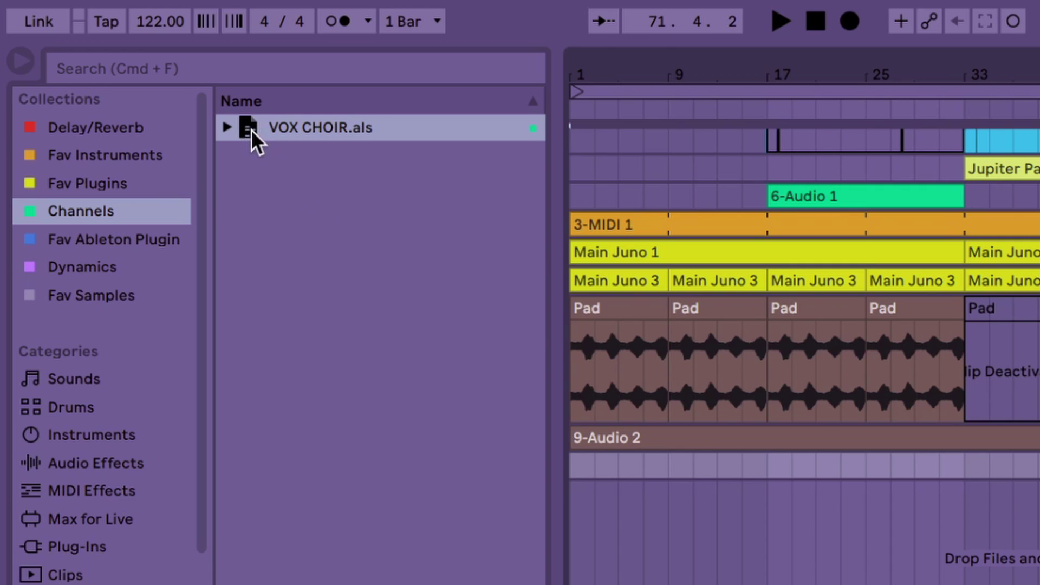
pyautogui.moveTo(251, 129); pyautogui.dragTo(893, 561)
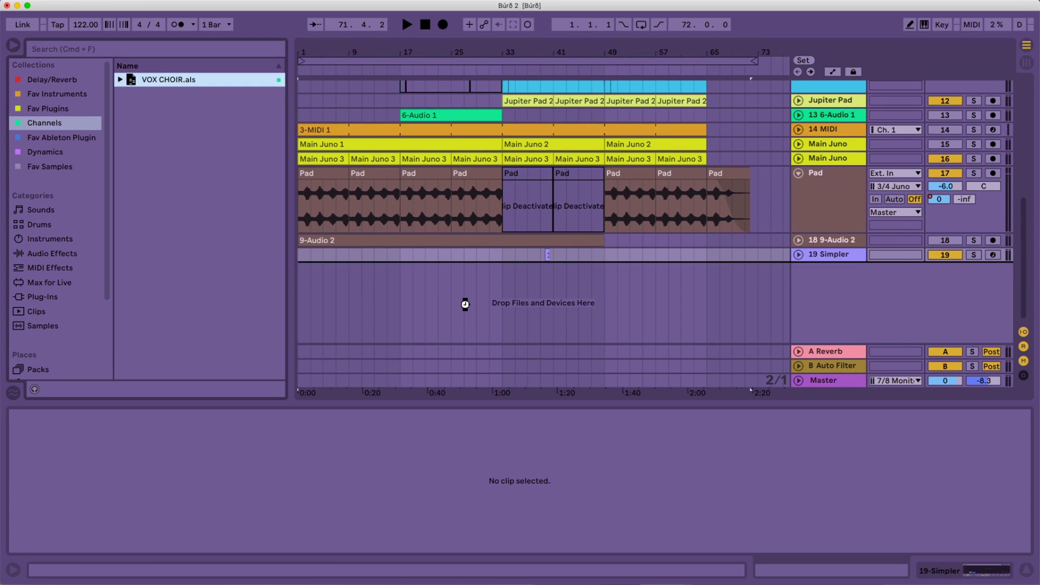
pyautogui.click(823, 148)
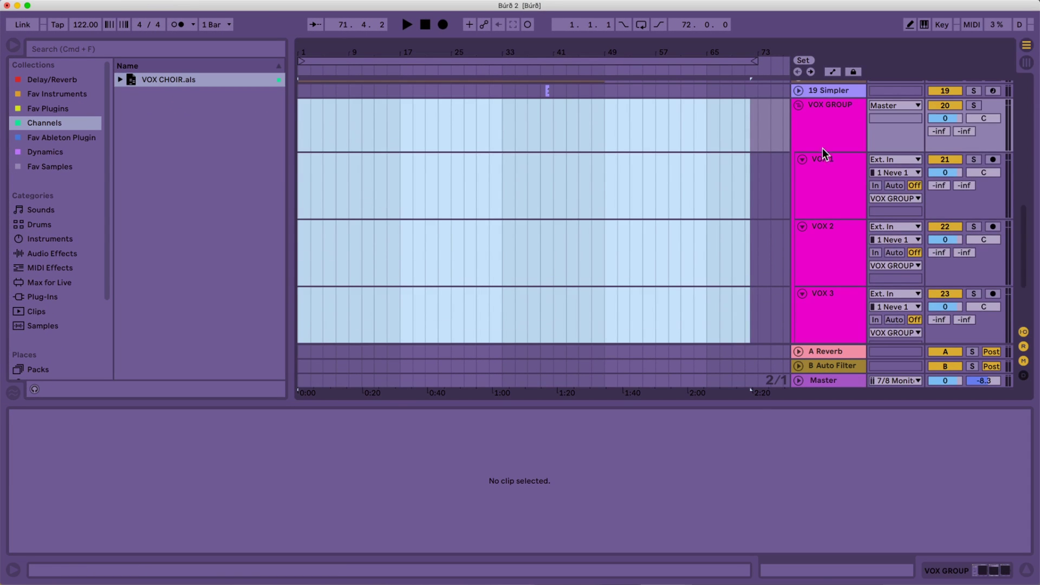
# - Duplicate the VOX 3 track within the VOX GROUP
pyautogui.click(827, 182)
pyautogui.click(826, 250)
pyautogui.click(830, 314)
pyautogui.press('super+d')
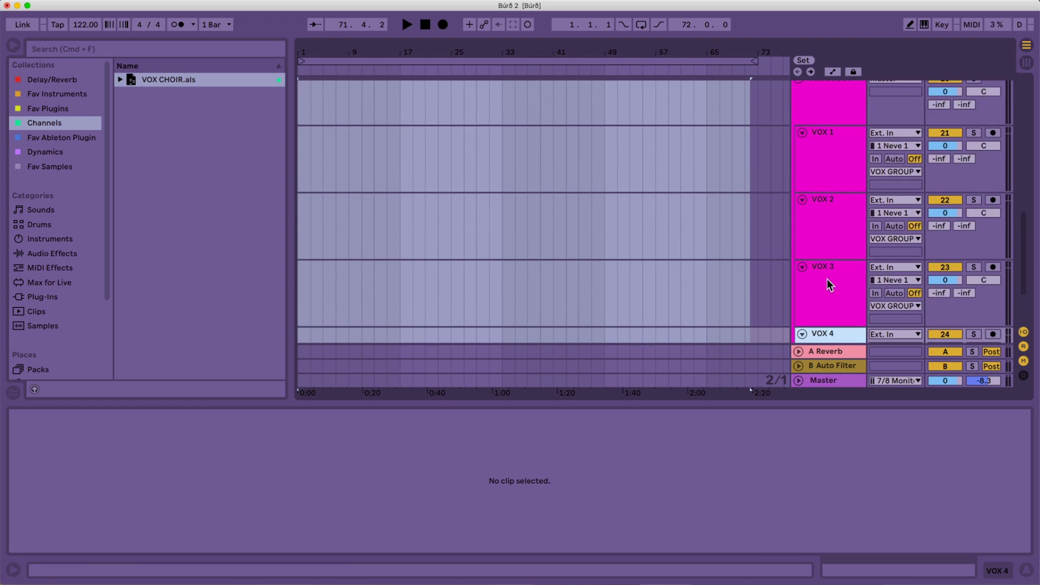
pyautogui.scroll(3, 827, 261)
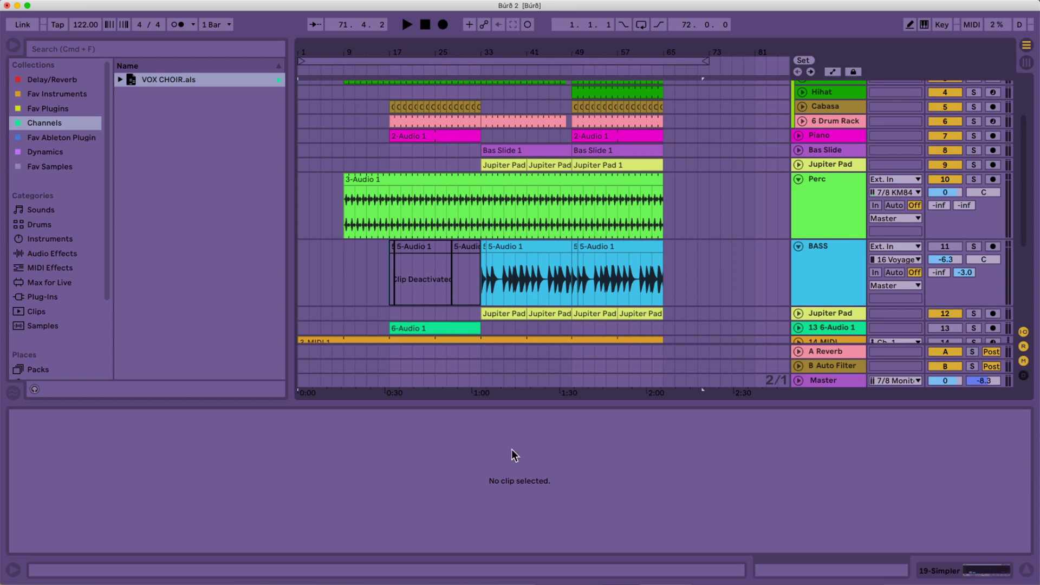
# - Collect and save the set's media files from elsewhere, other Projects, User Library and Factory Packs into the project
pyautogui.click(64, 3)
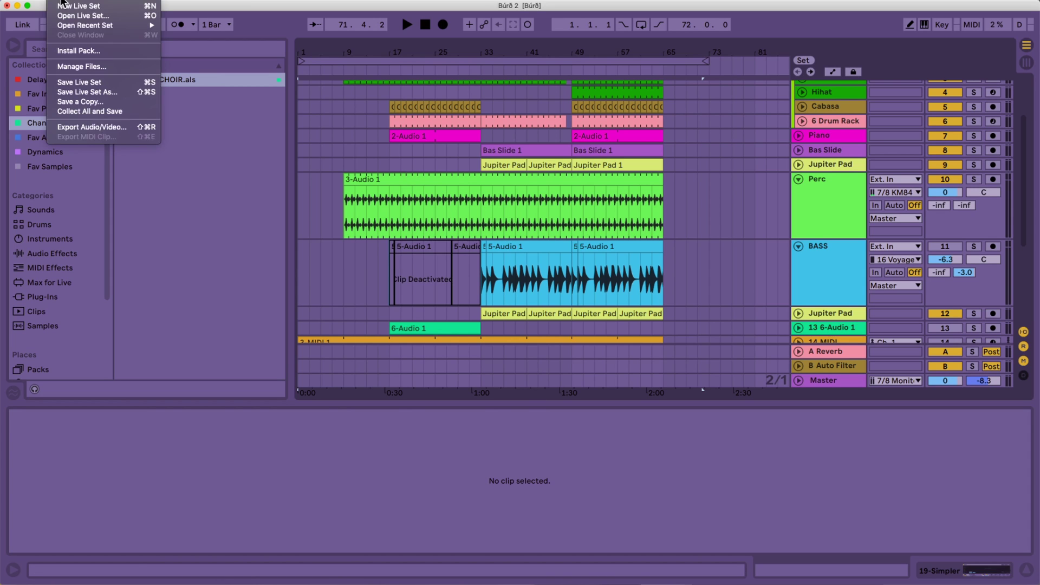
pyautogui.click(137, 112)
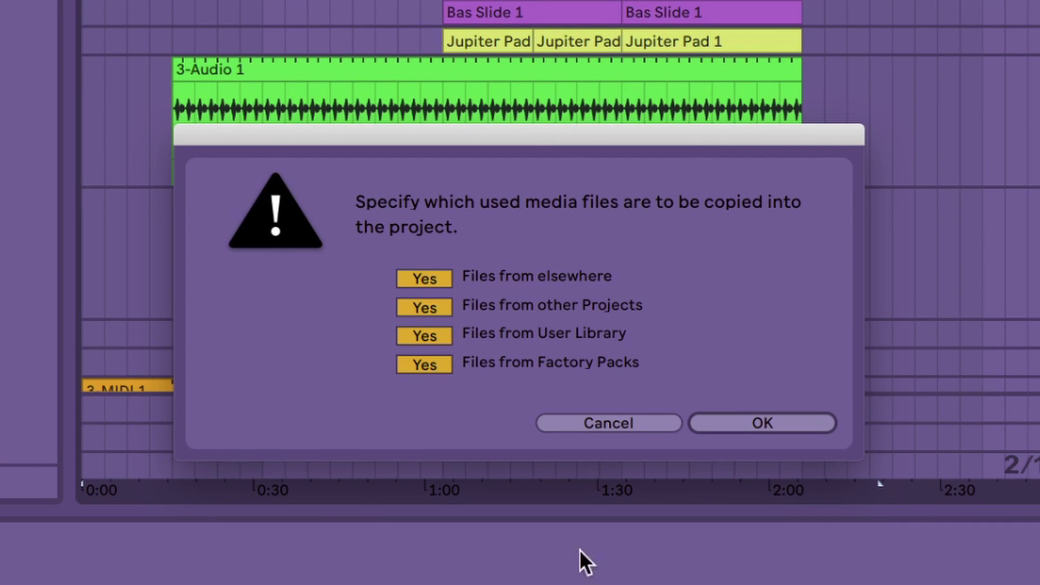
pyautogui.click(446, 279)
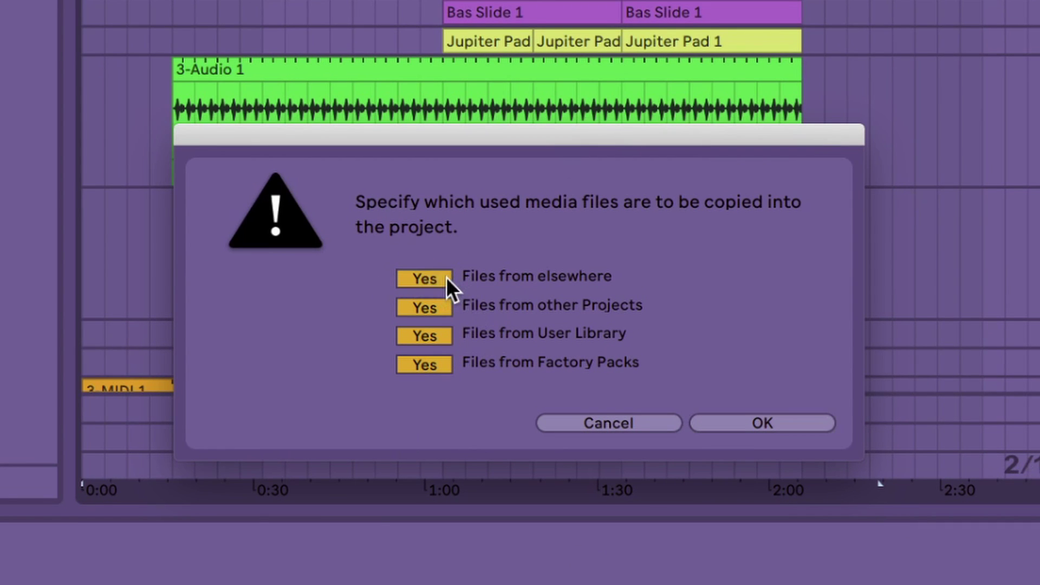